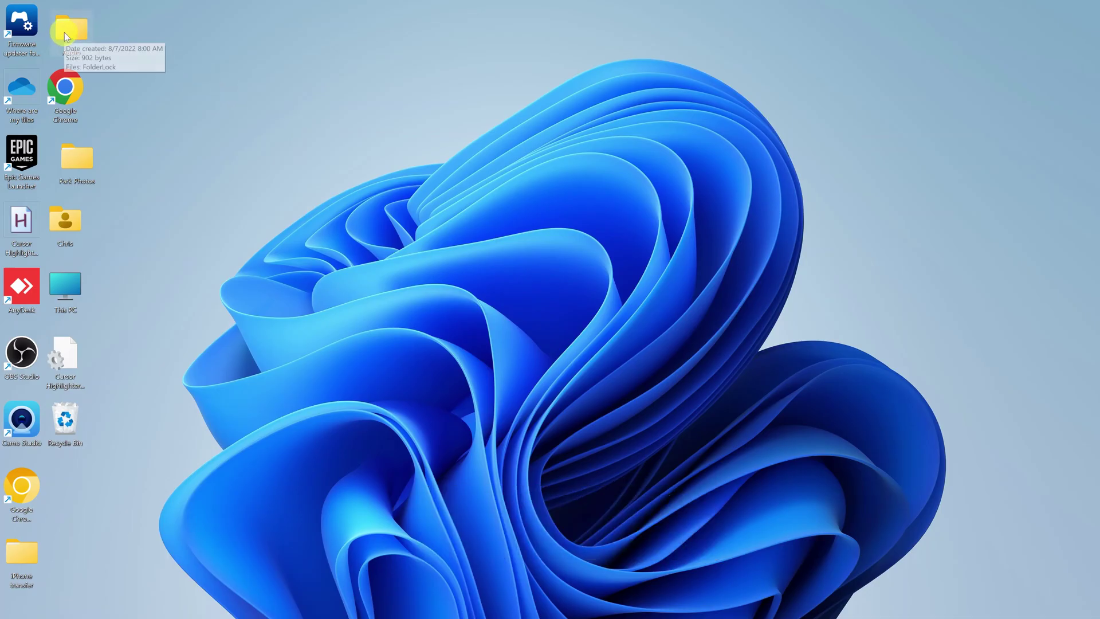
- Move the Audio folder icon from the top-left to the desktop centre and open it
drag(64, 32, 129, 57)
drag(441, 218, 441, 219)
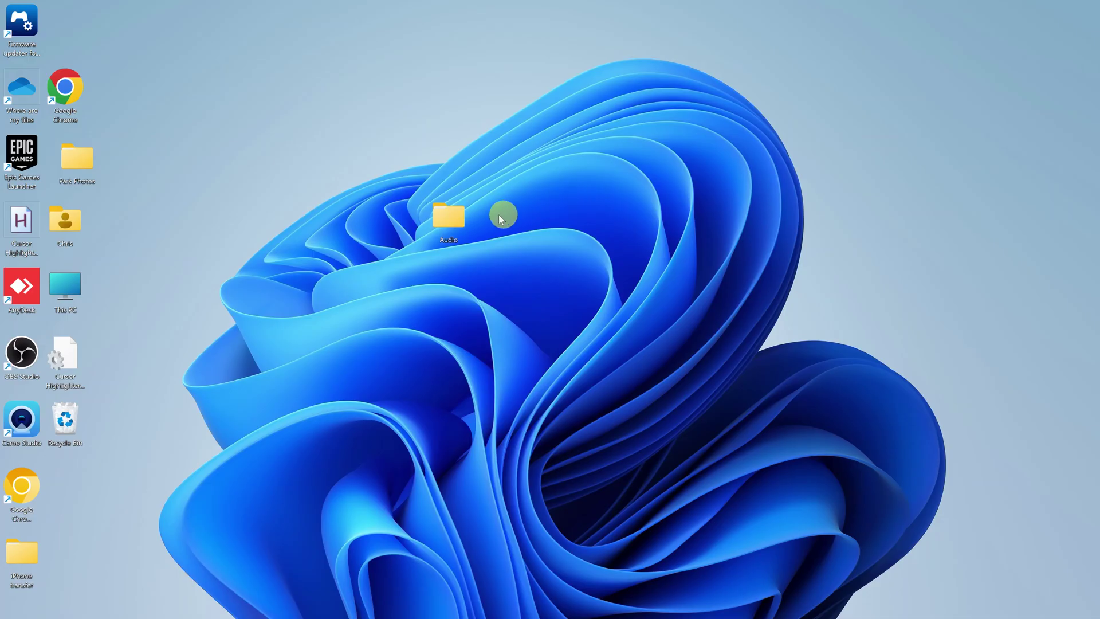
double_click(442, 221)
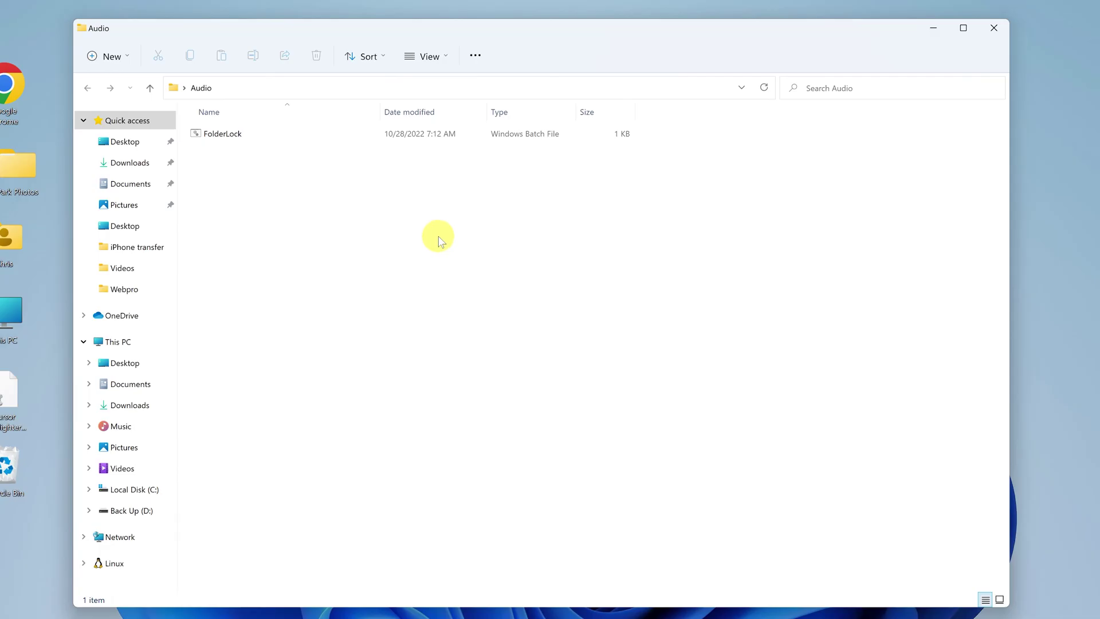
- Run FolderLock.bat and close its password prompt without entering anything
click(346, 139)
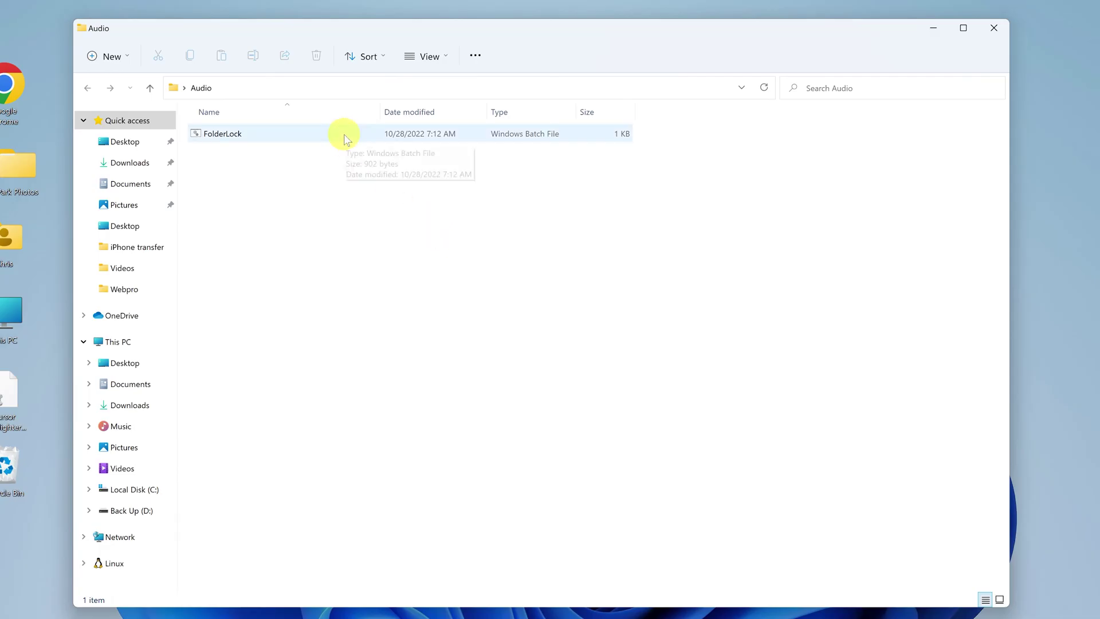
click(310, 142)
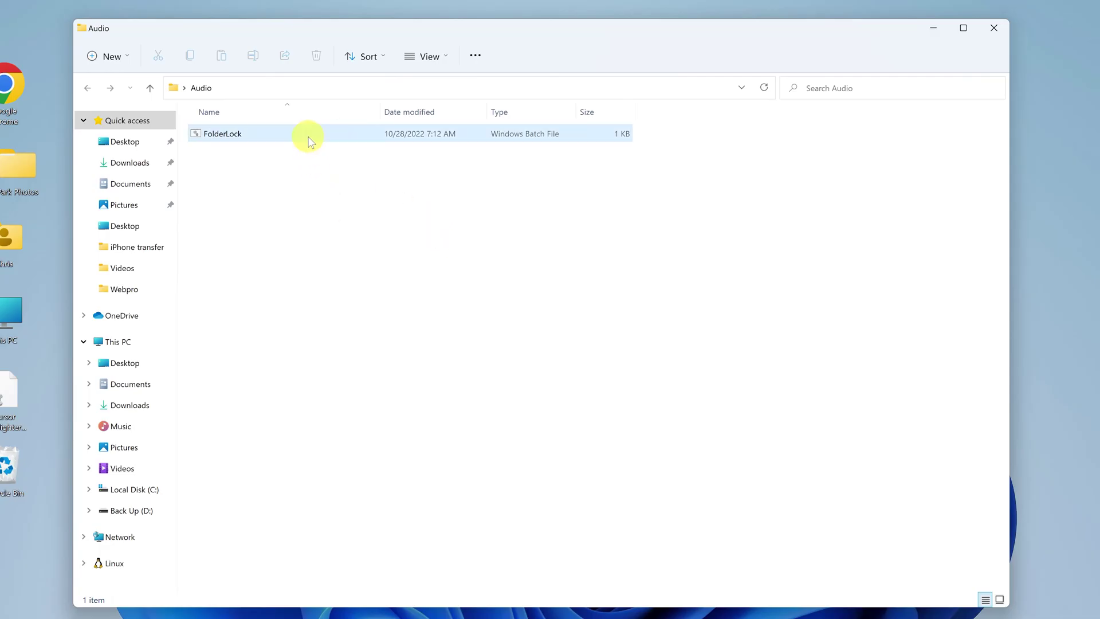
double_click(308, 136)
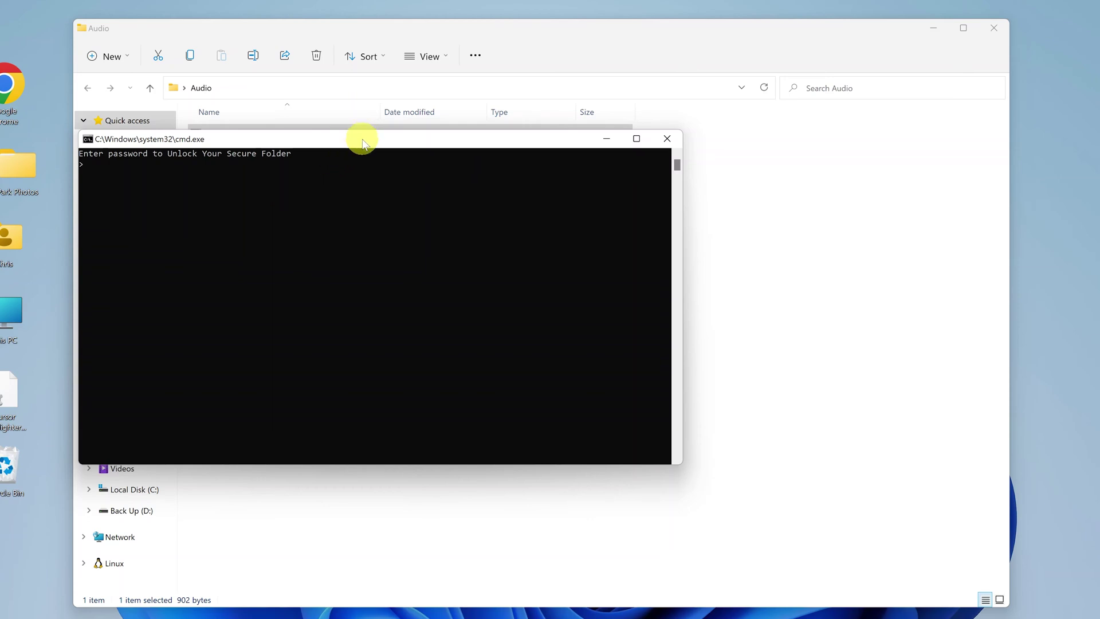
drag(362, 142, 457, 158)
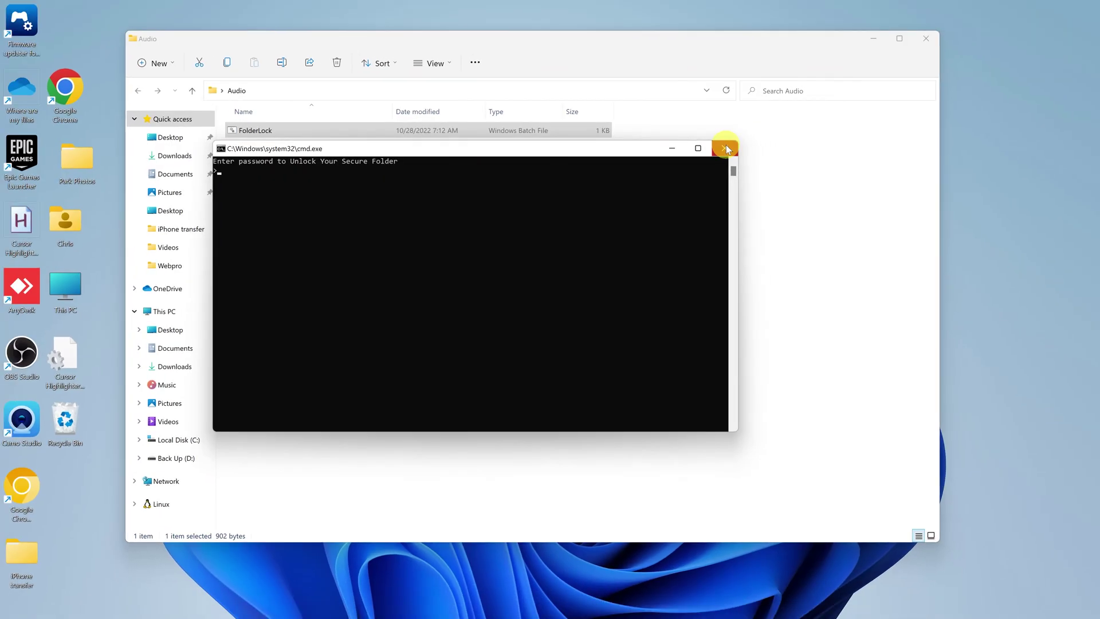
click(763, 154)
- Reselect the FolderLock batch file and bring up its context menu
click(617, 194)
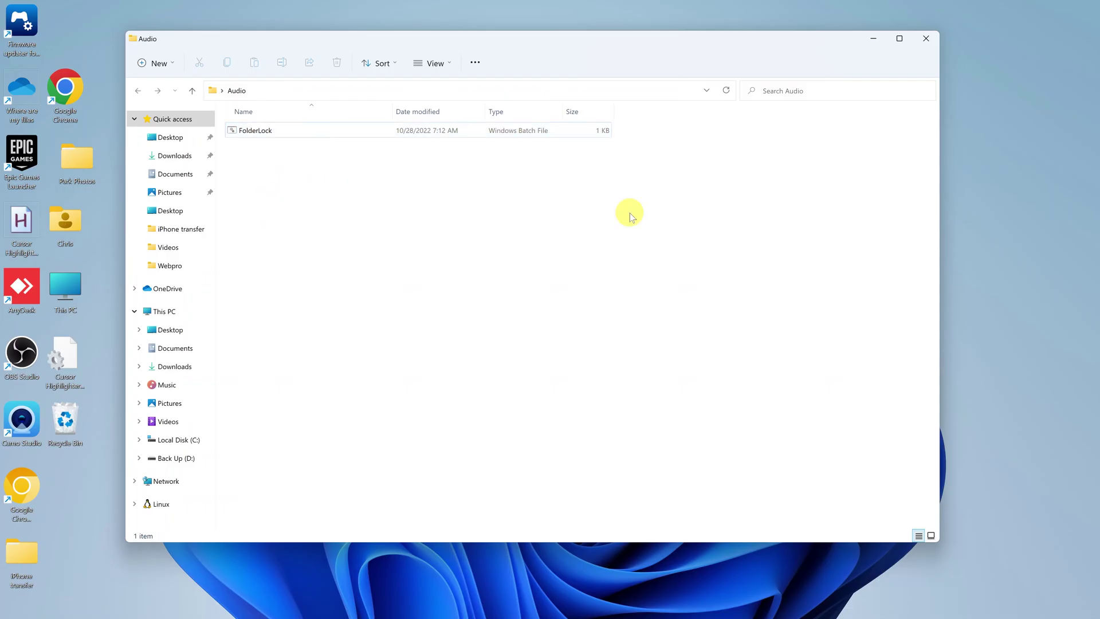
click(294, 132)
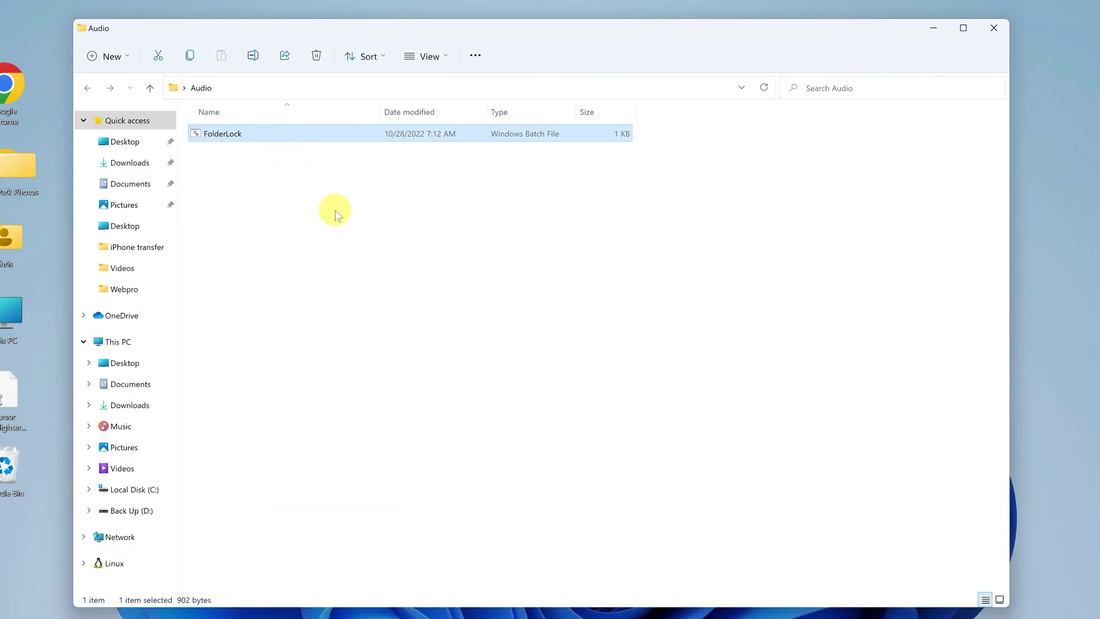
right_click(316, 135)
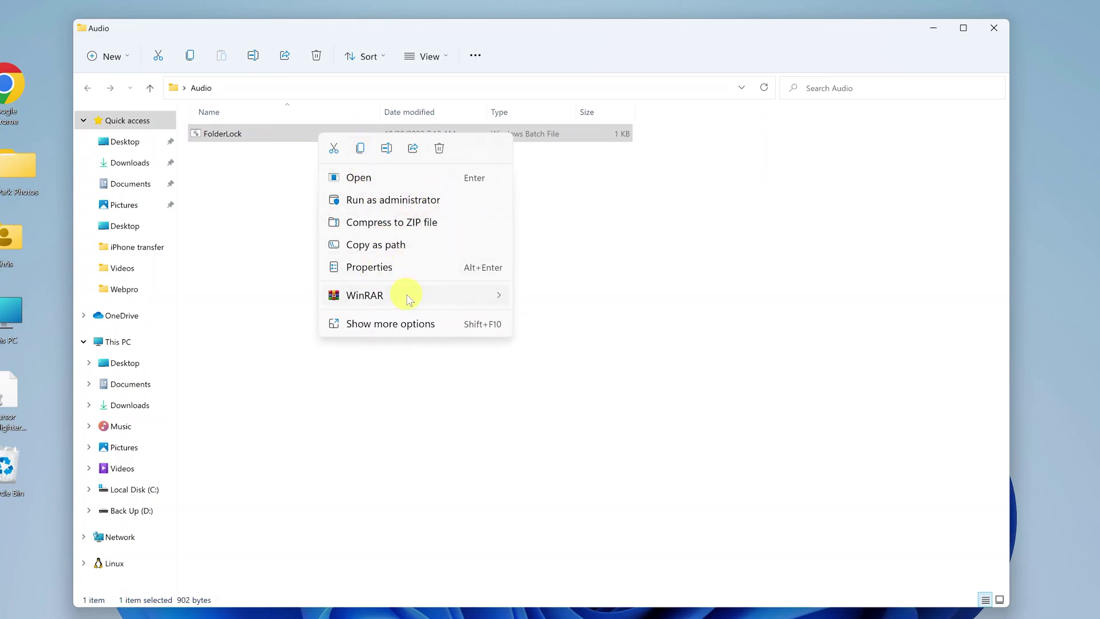
- Open FolderLock.bat in Notepad++ via Show more options > Edit with Notepad++
click(383, 323)
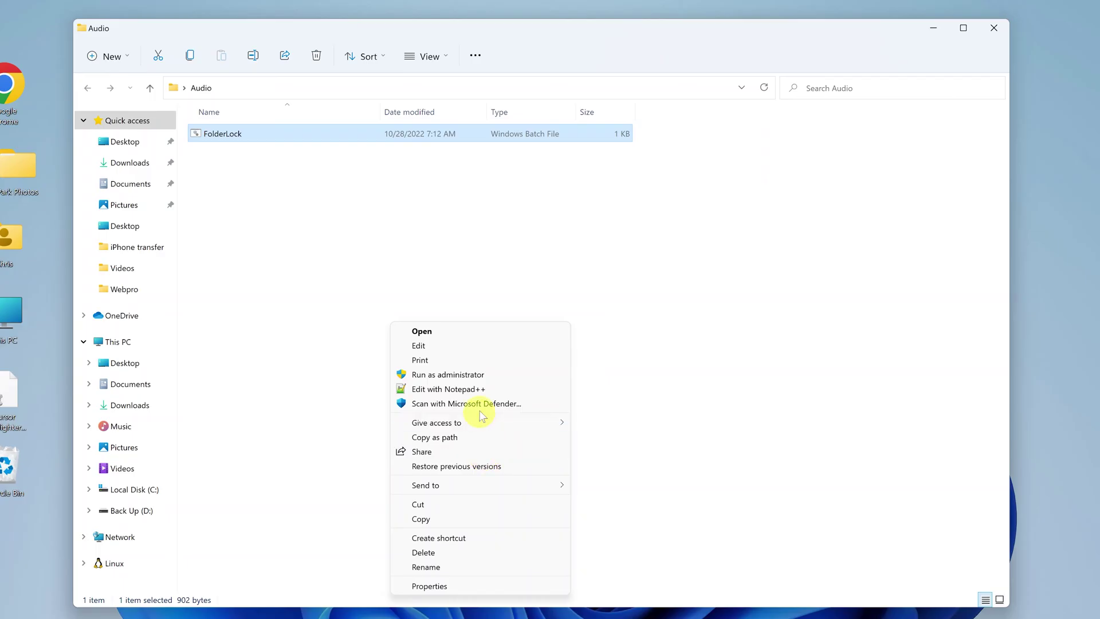
click(504, 392)
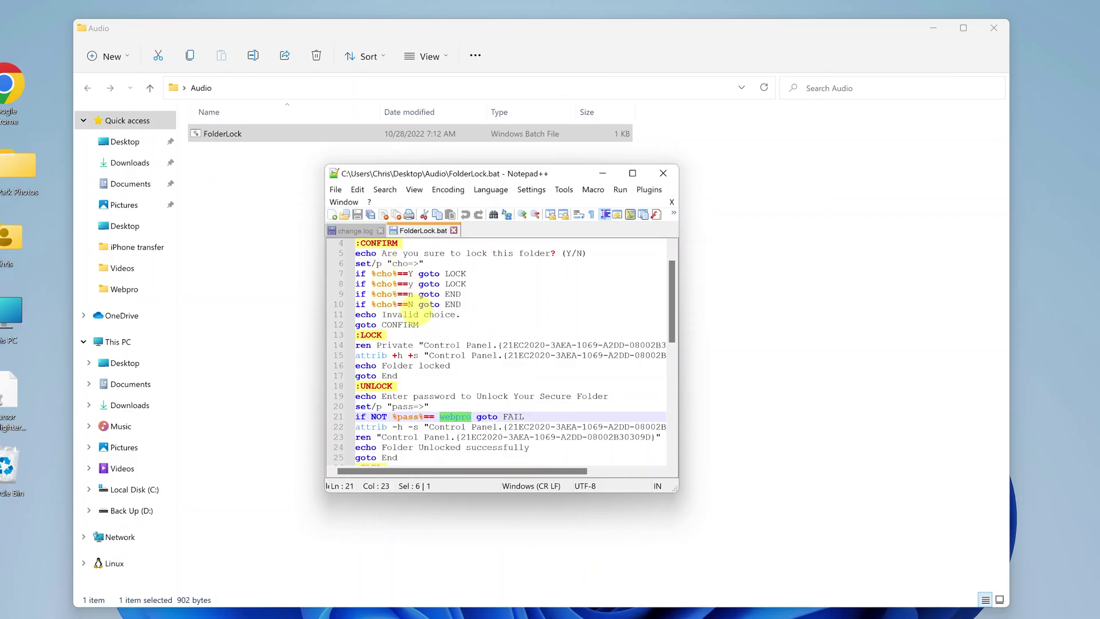
- Copy the password after %pass%== on line 21 of FolderLock.bat
scroll(413, 305, down, 1)
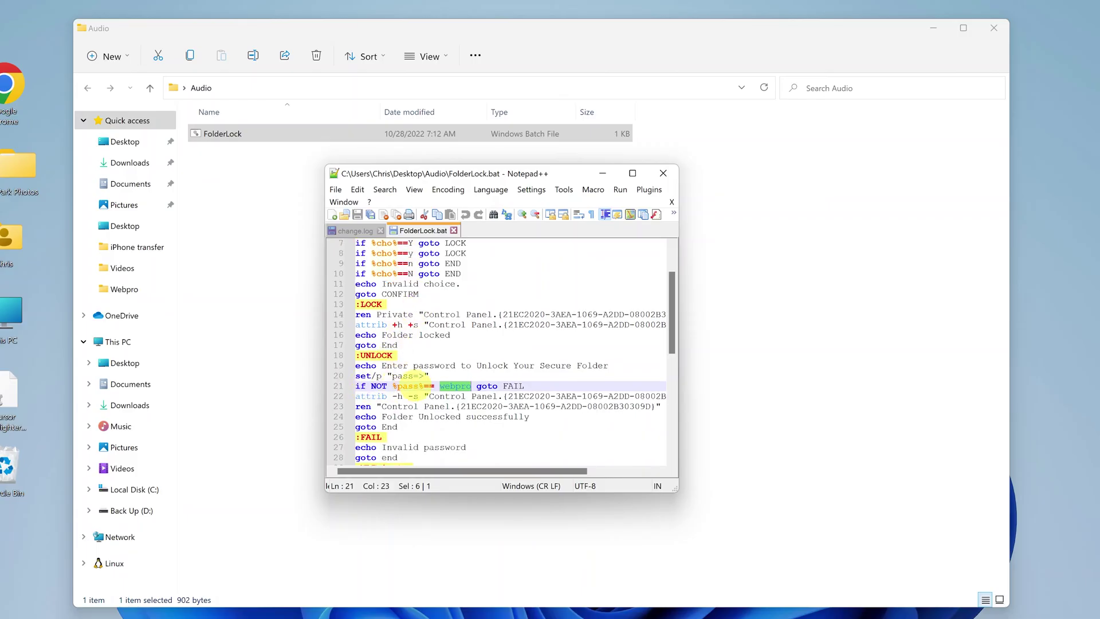
click(456, 385)
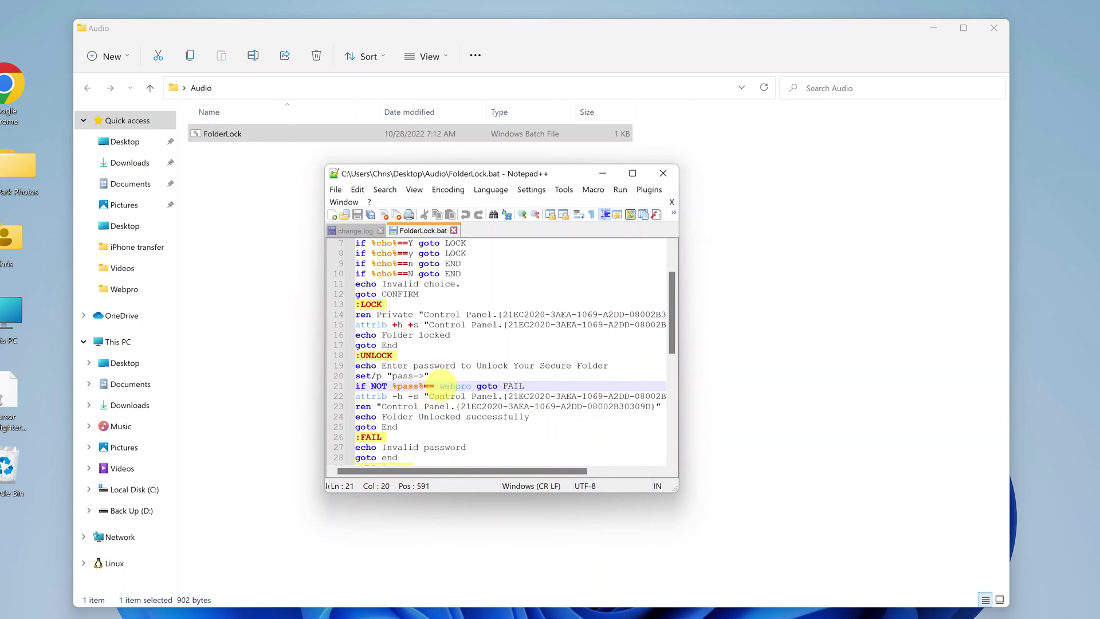
double_click(447, 385)
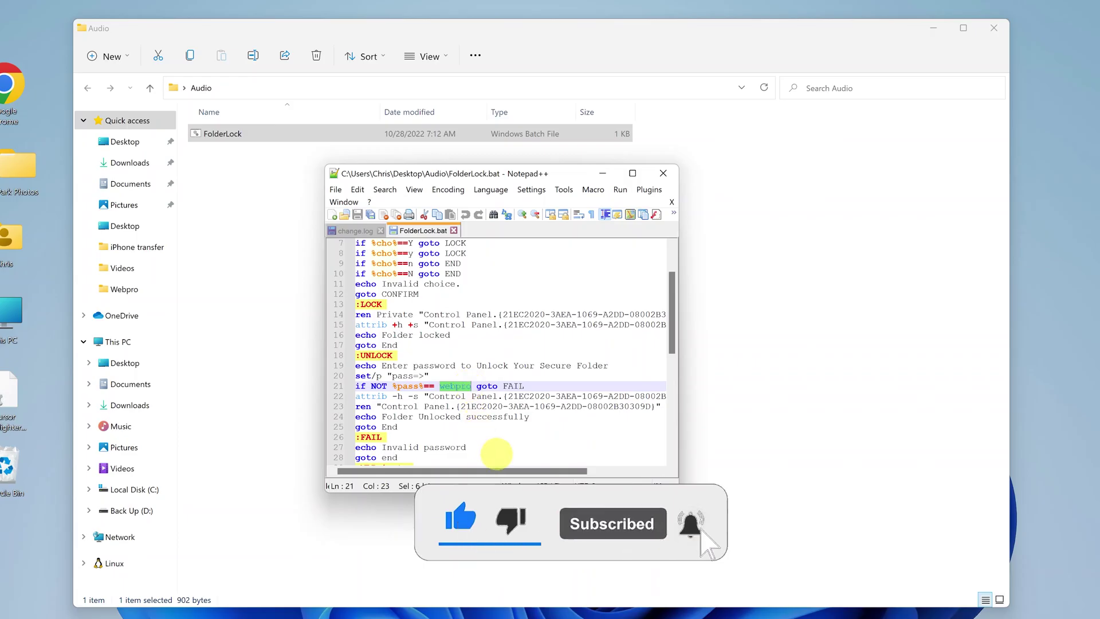
right_click(453, 386)
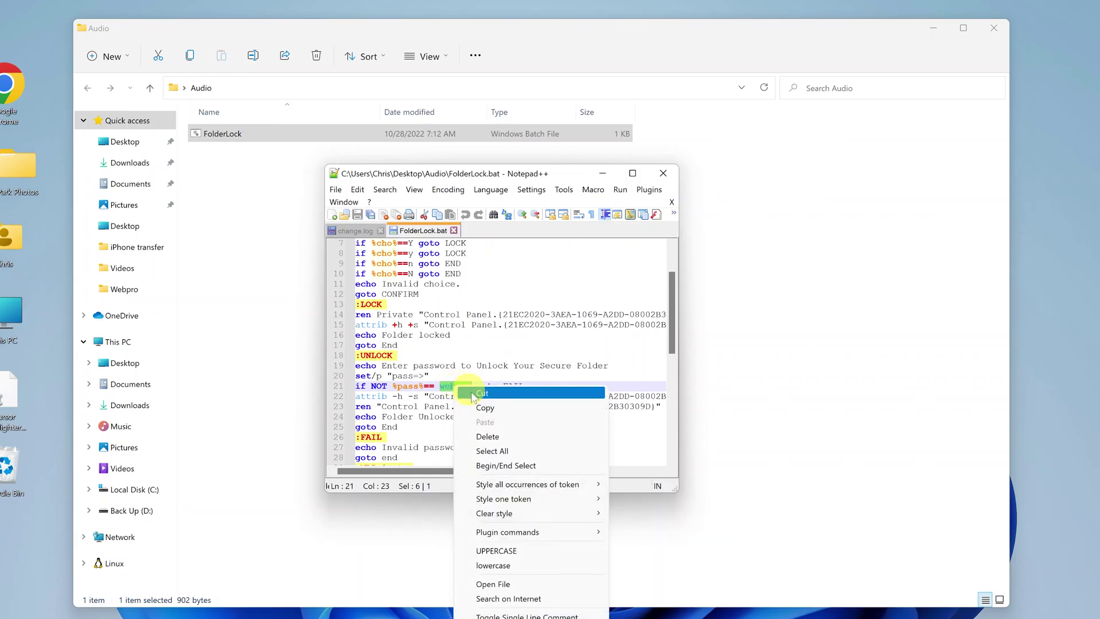
click(496, 408)
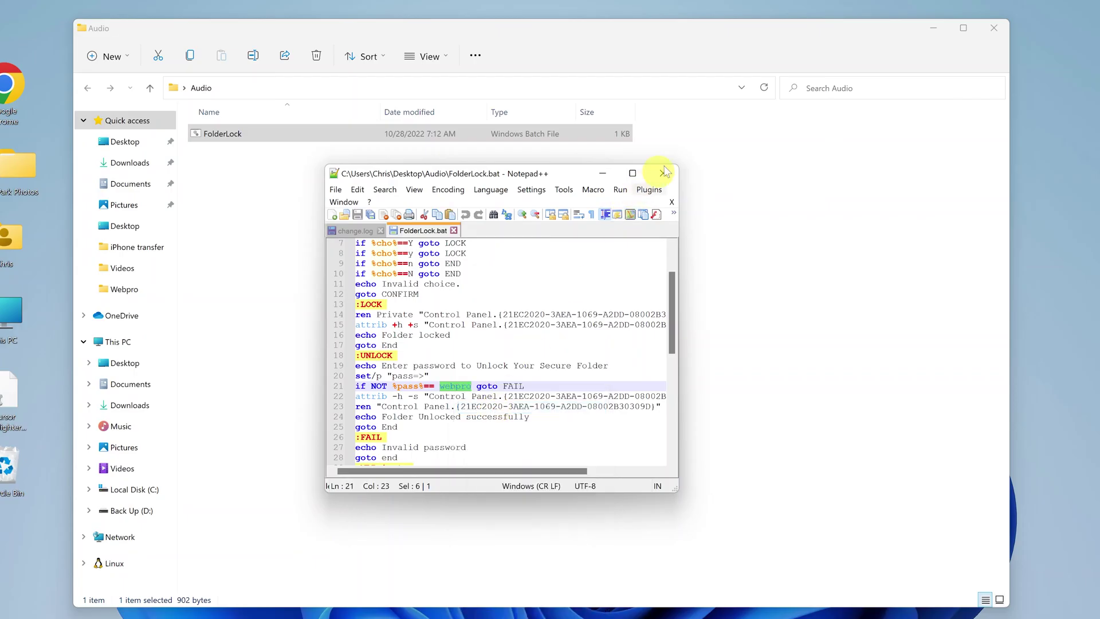
click(657, 184)
click(663, 173)
- Close Notepad++, rerun FolderLock.bat and enter the copied password to unlock the folder
click(662, 173)
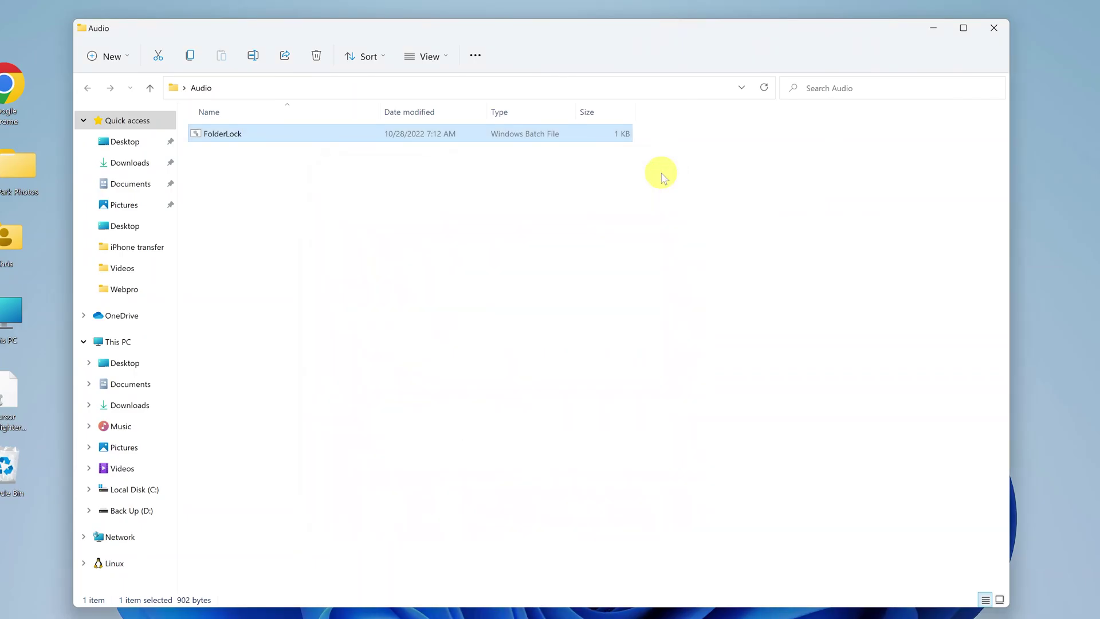
click(567, 270)
double_click(311, 136)
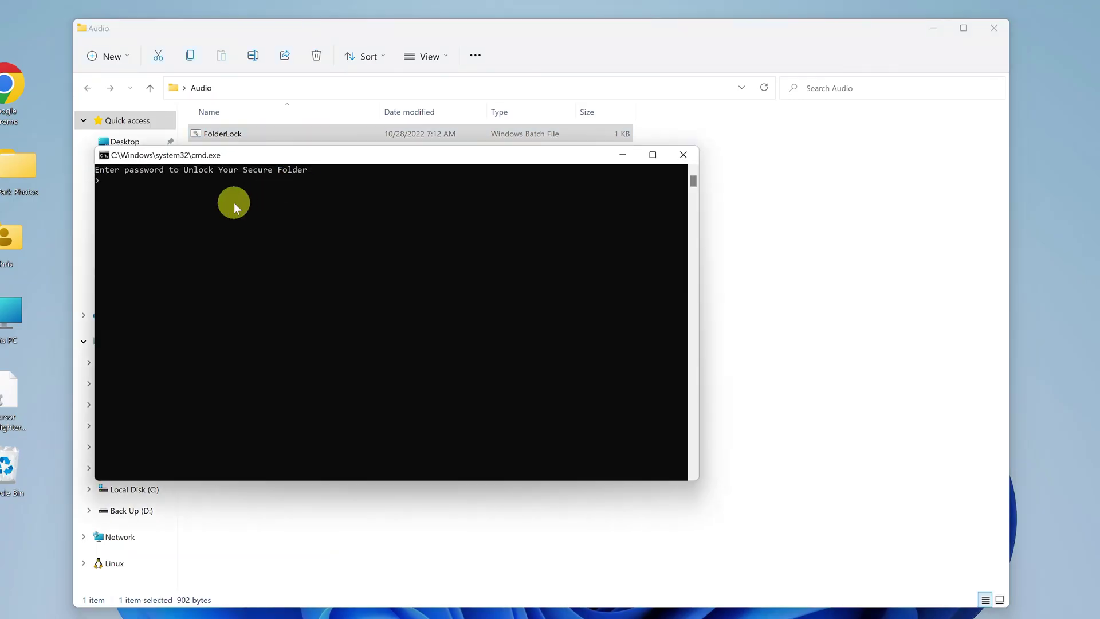
key(Return)
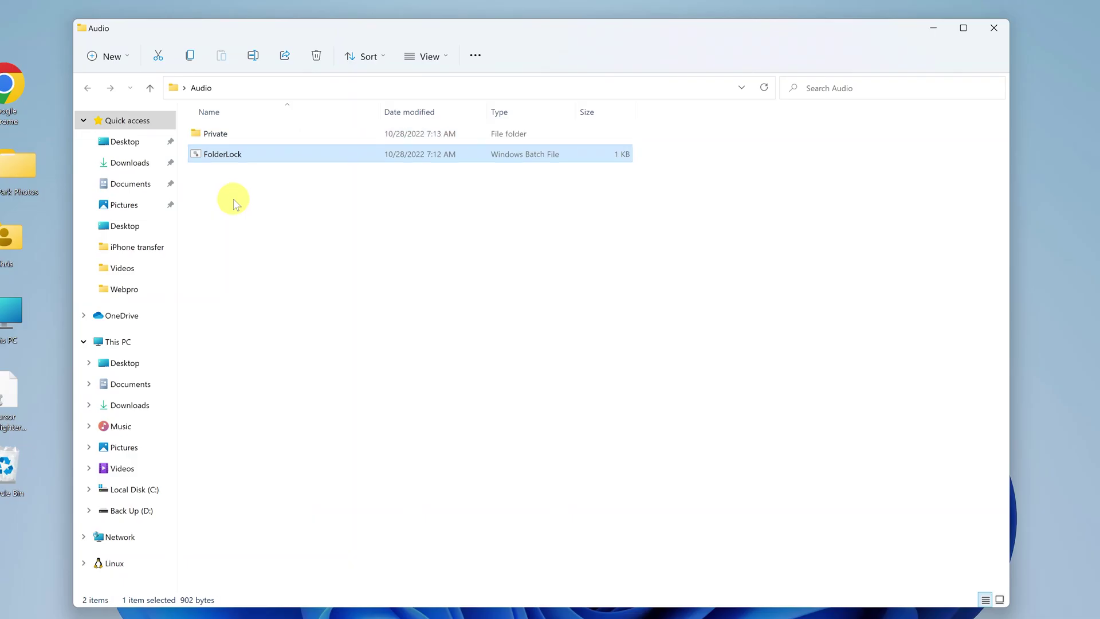
- Browse into Private > Galaxy A23 to check the audio files, then return to Audio
double_click(235, 134)
click(234, 135)
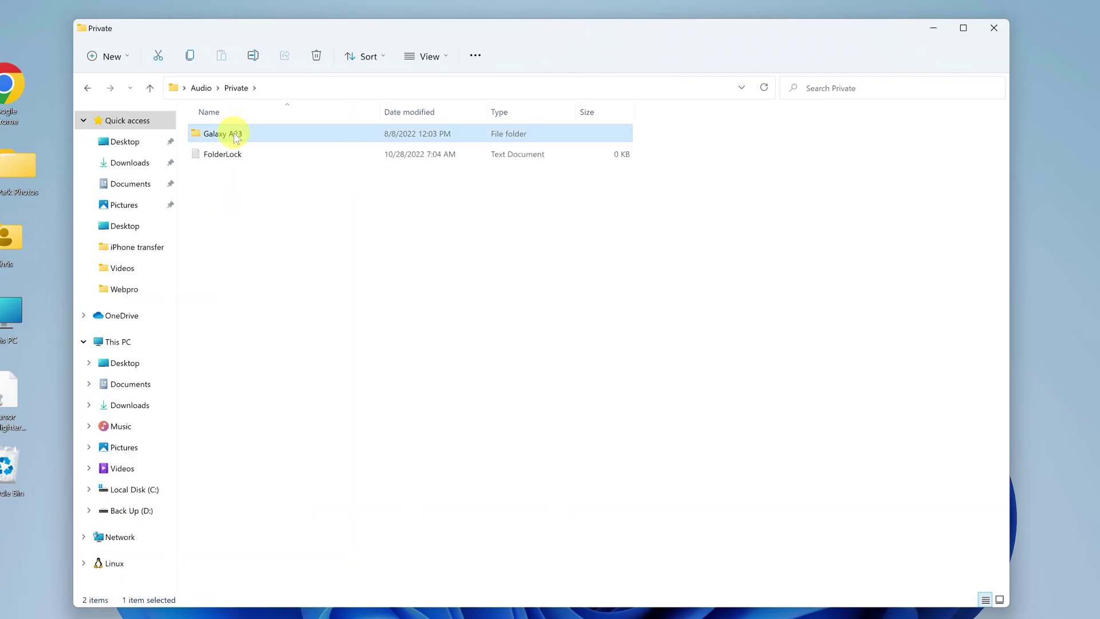
double_click(274, 135)
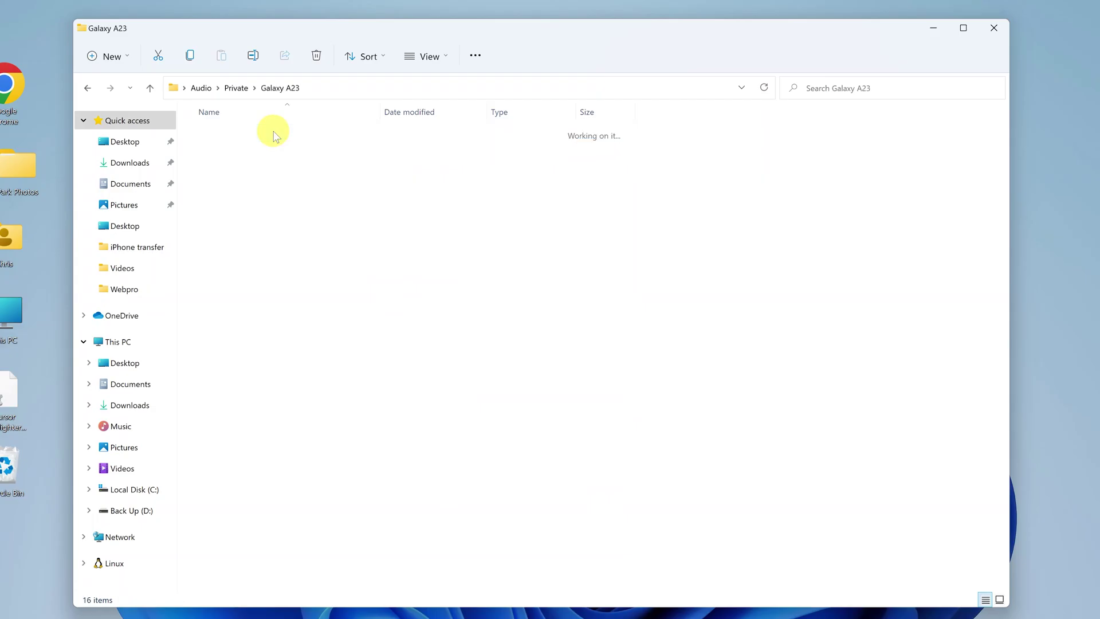
click(87, 88)
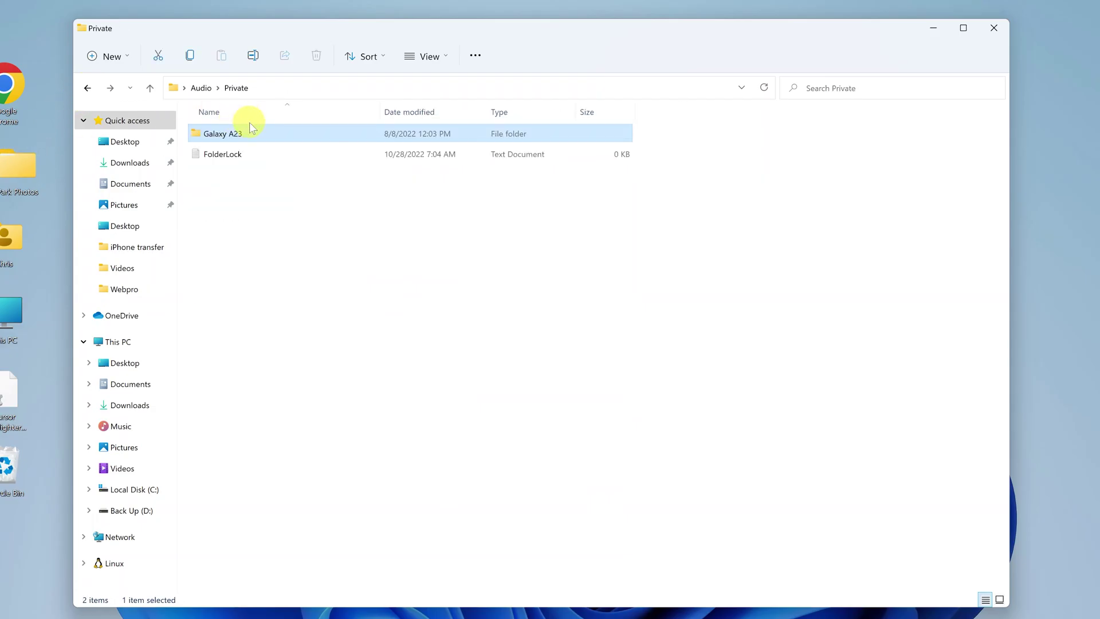
click(87, 88)
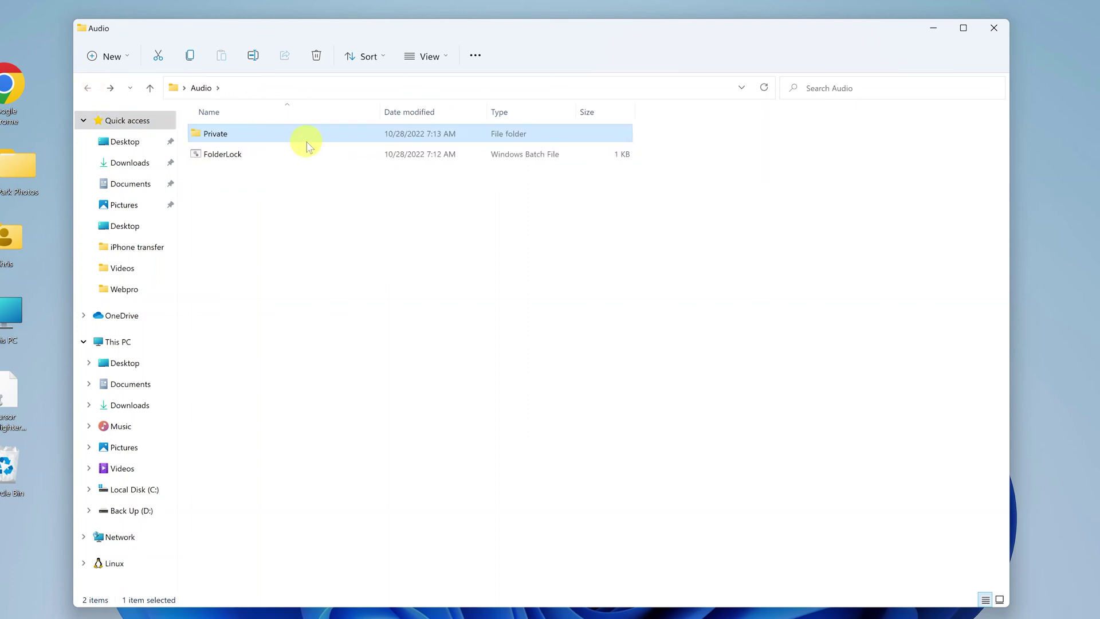
click(277, 155)
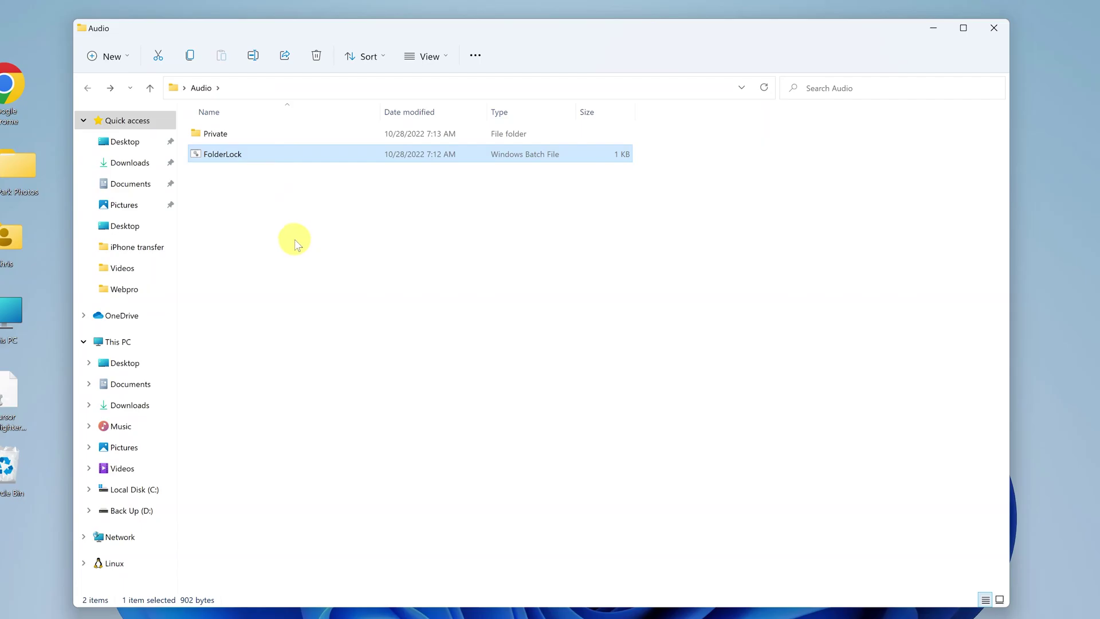
- Permanently delete FolderLock.bat, then move the Audio icon to the top-left and reopen it
key(shift+Delete)
key(Return)
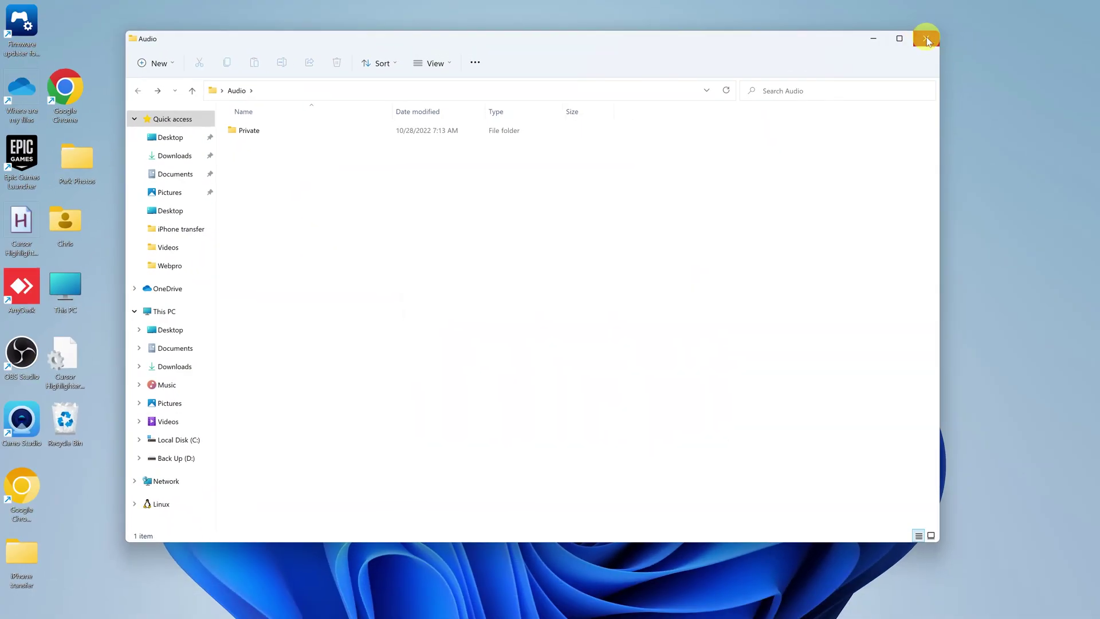
click(926, 38)
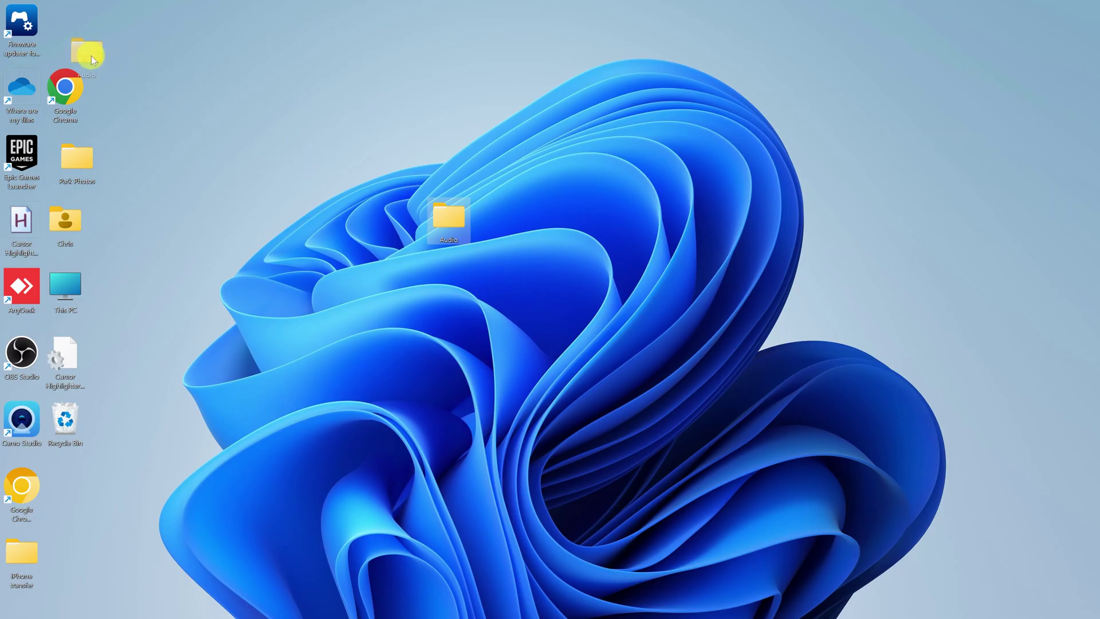
drag(64, 36, 75, 30)
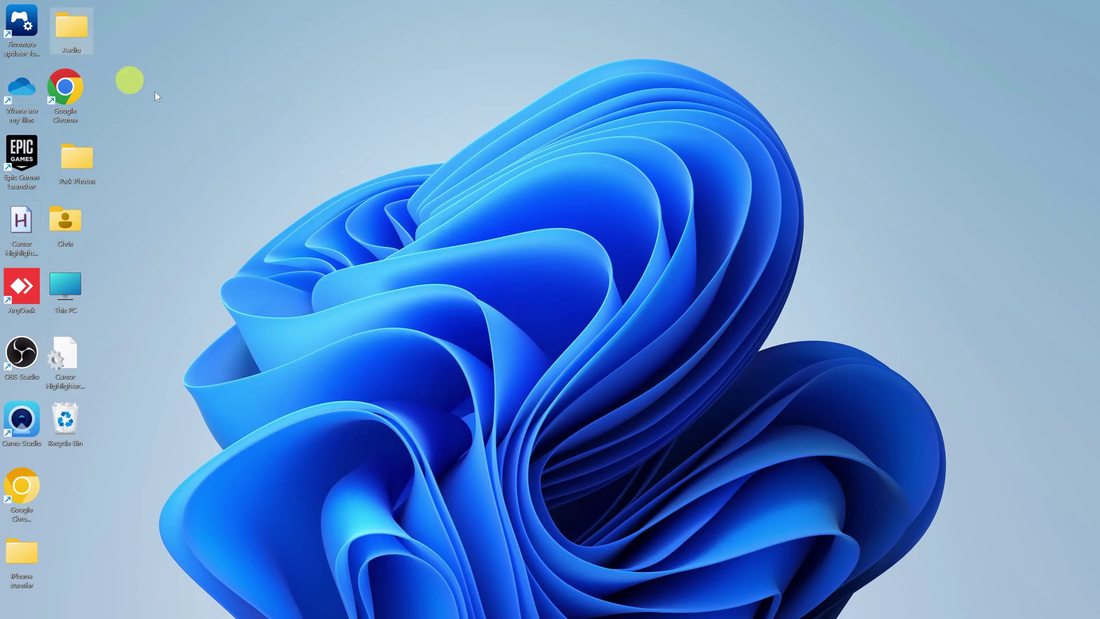
double_click(72, 28)
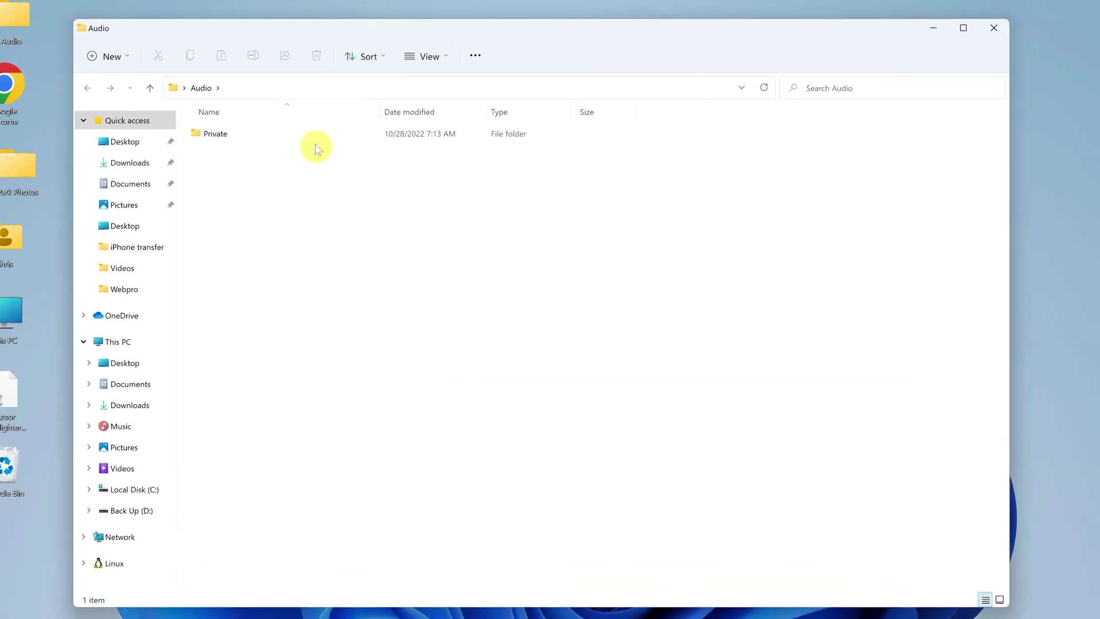
- Cut Galaxy A23 from Private and paste it directly into the Audio folder
double_click(316, 146)
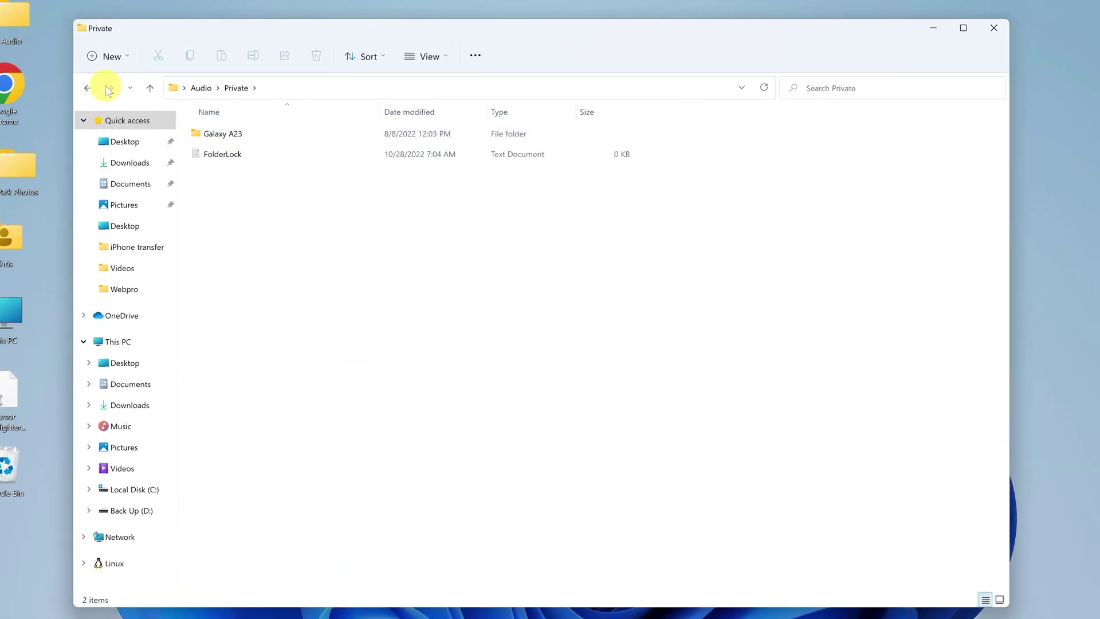
click(87, 88)
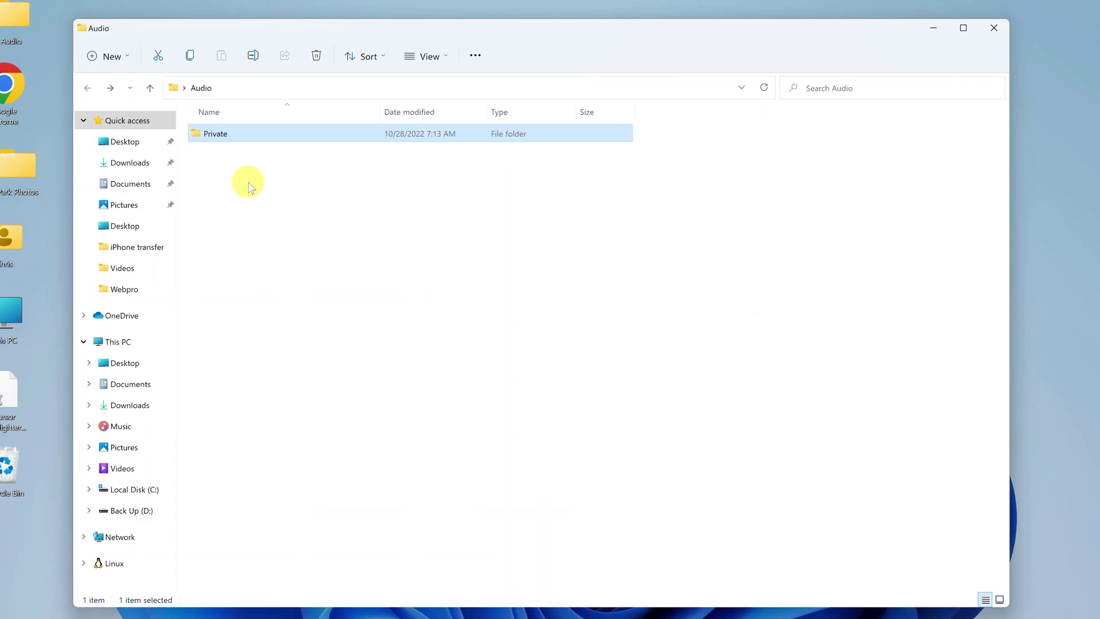
double_click(229, 137)
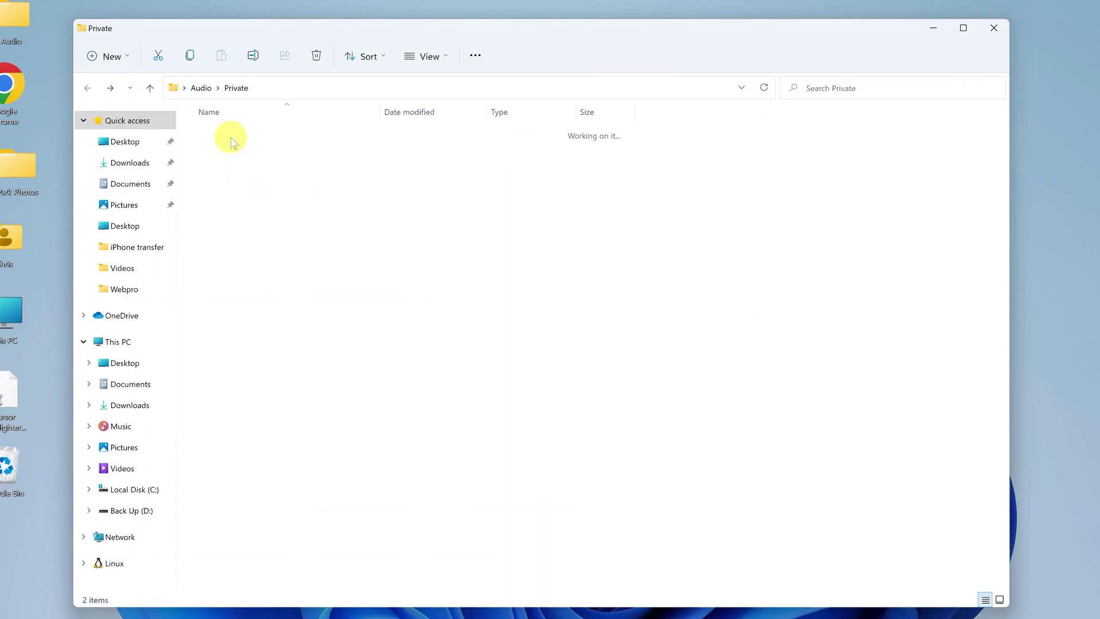
click(232, 142)
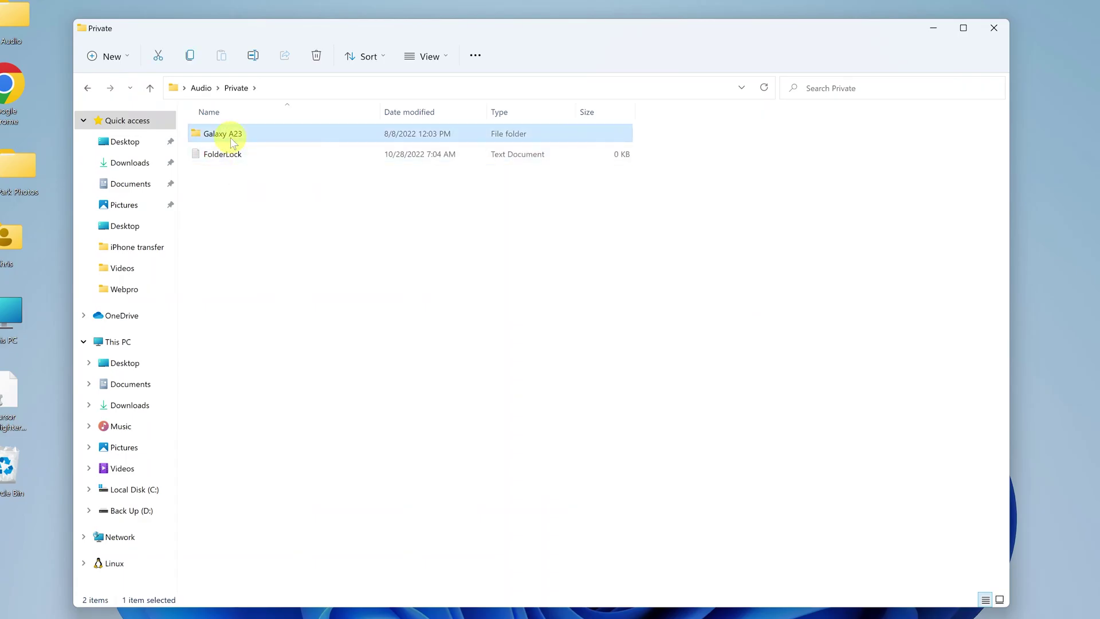
right_click(232, 142)
click(253, 156)
click(87, 88)
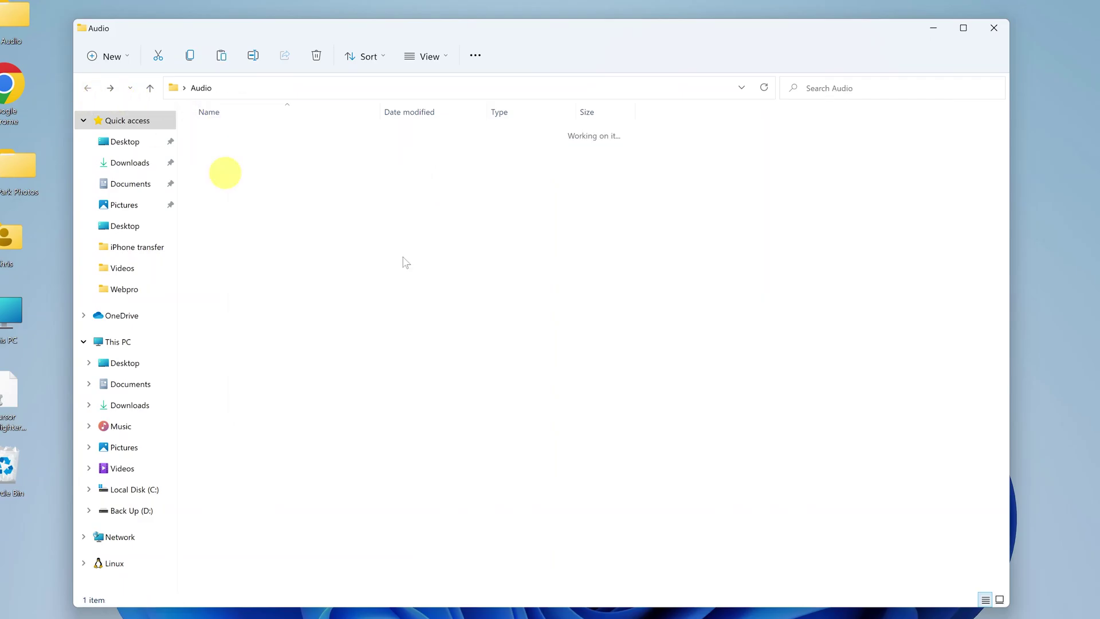
right_click(373, 216)
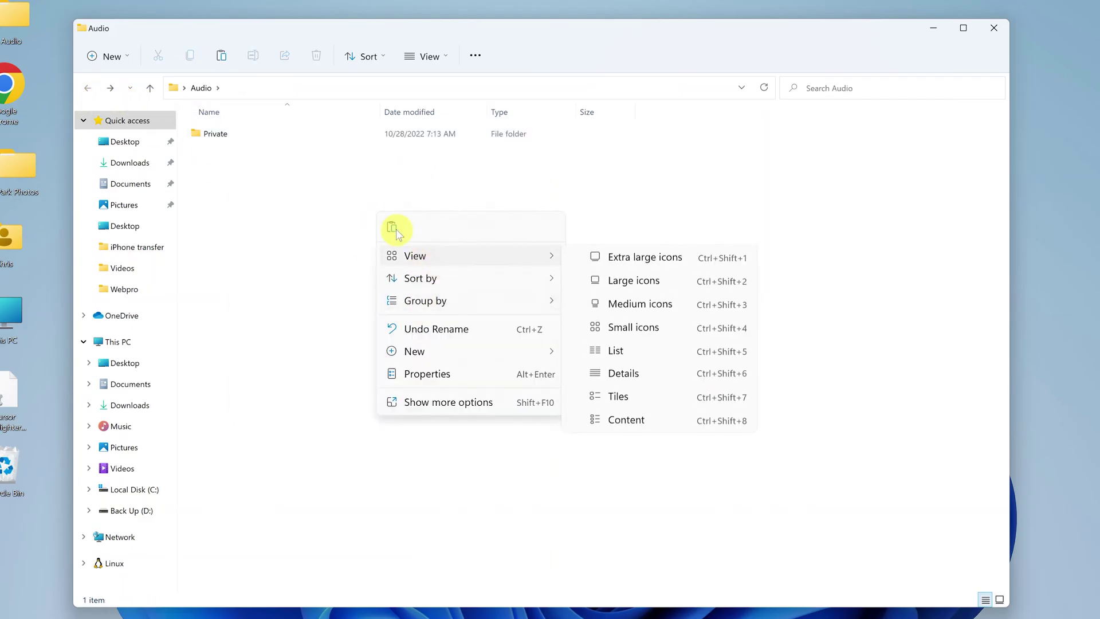
click(392, 228)
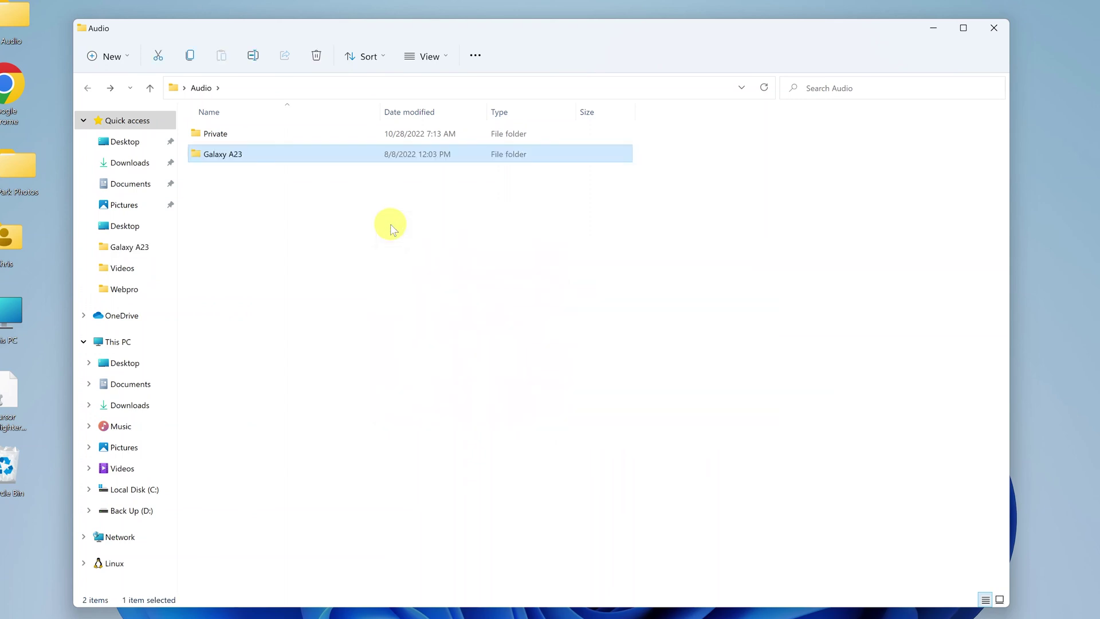
- Permanently delete the empty Private folder and close the Audio window
click(390, 224)
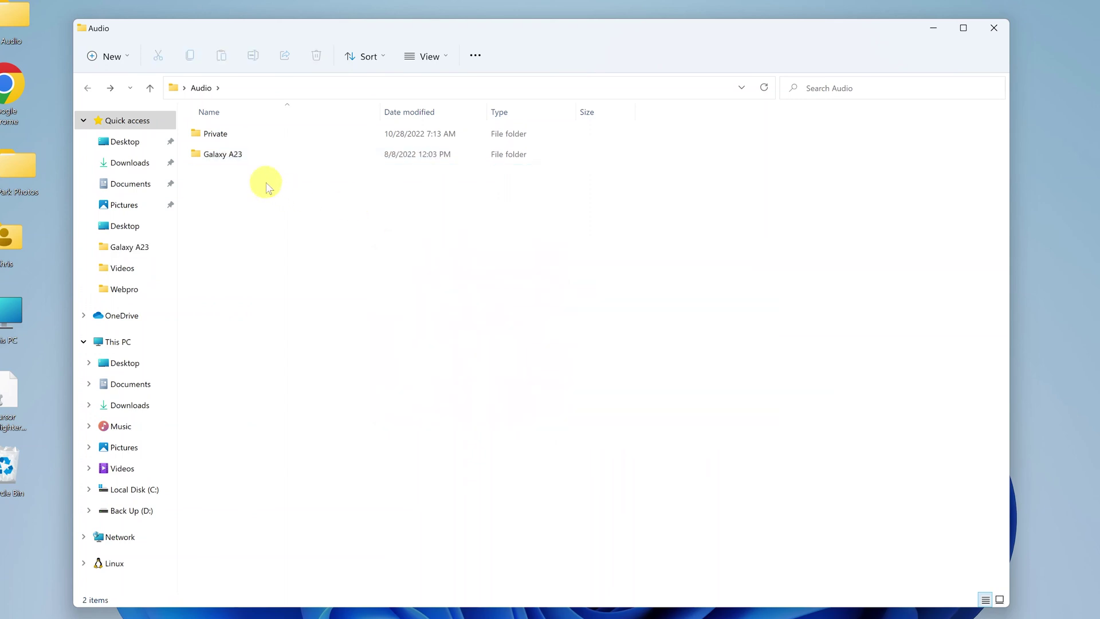
click(244, 135)
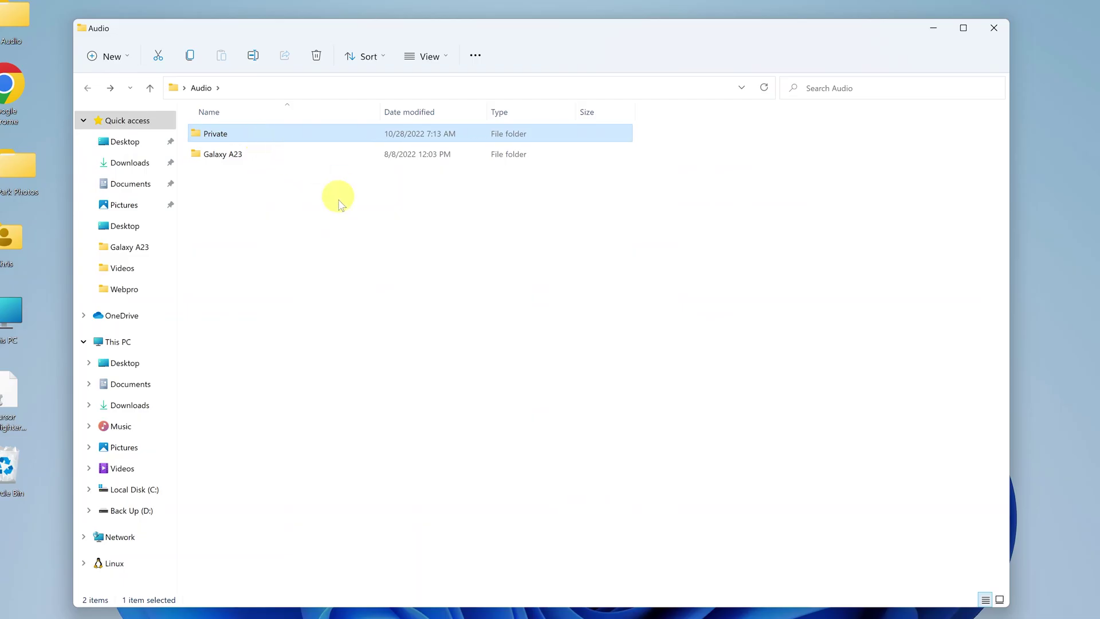
key(shift+Delete)
key(Return)
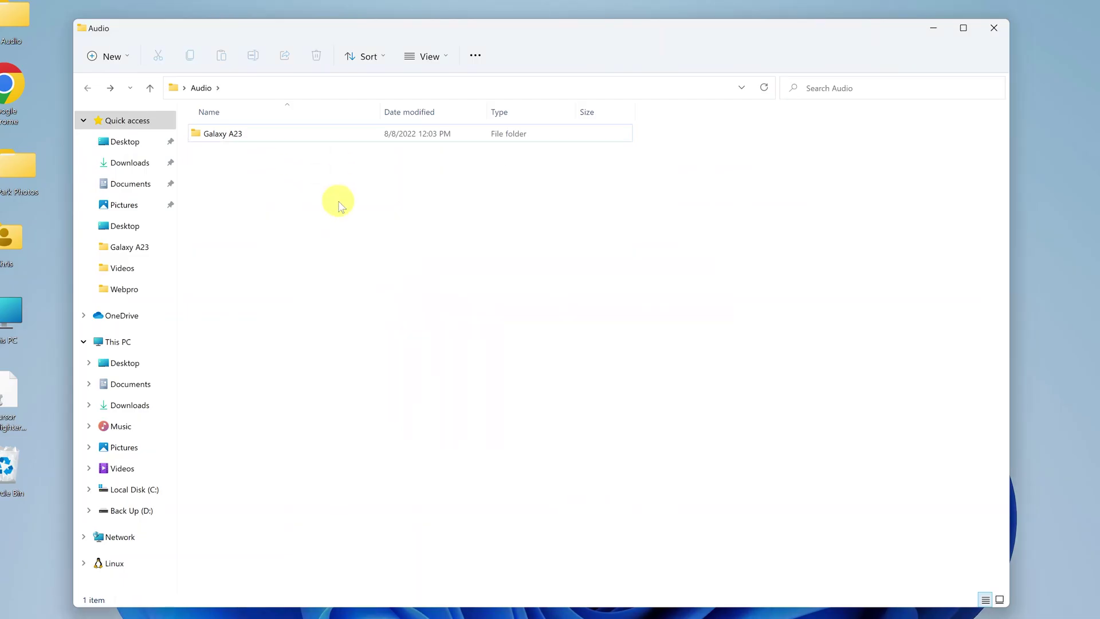
click(992, 28)
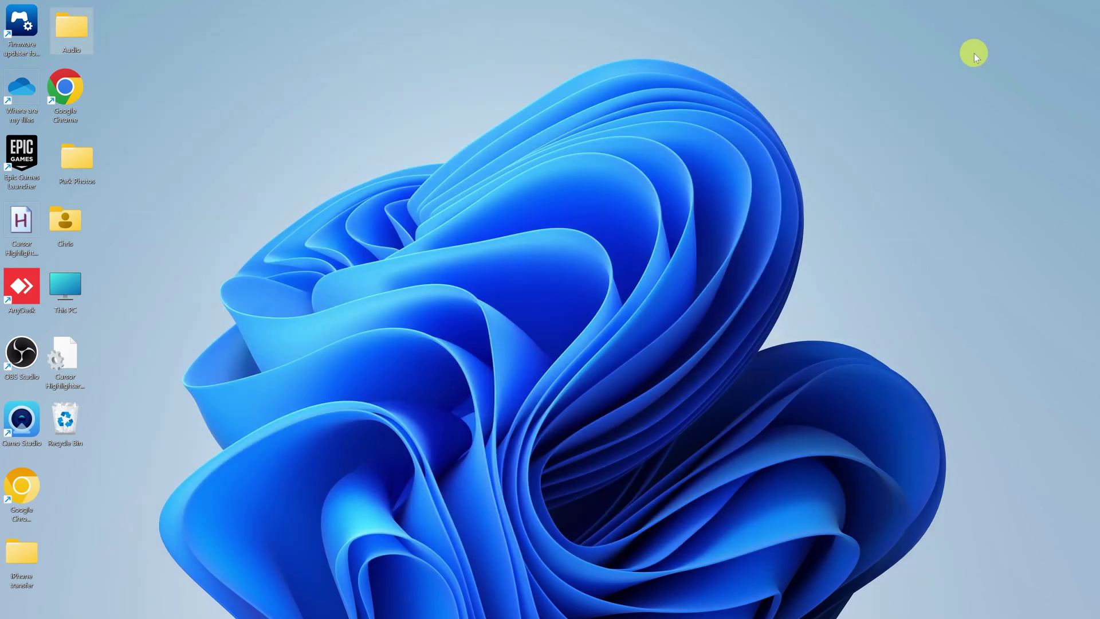